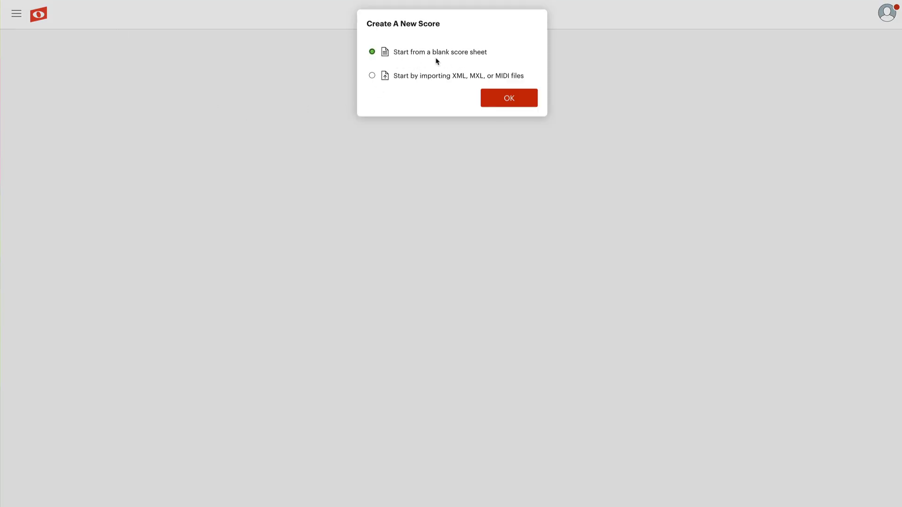
Create a new score from a blank score sheet, giving an empty 4/4 grand staff at tempo 120
{"action": "left_click", "coordinate": [510, 99]}
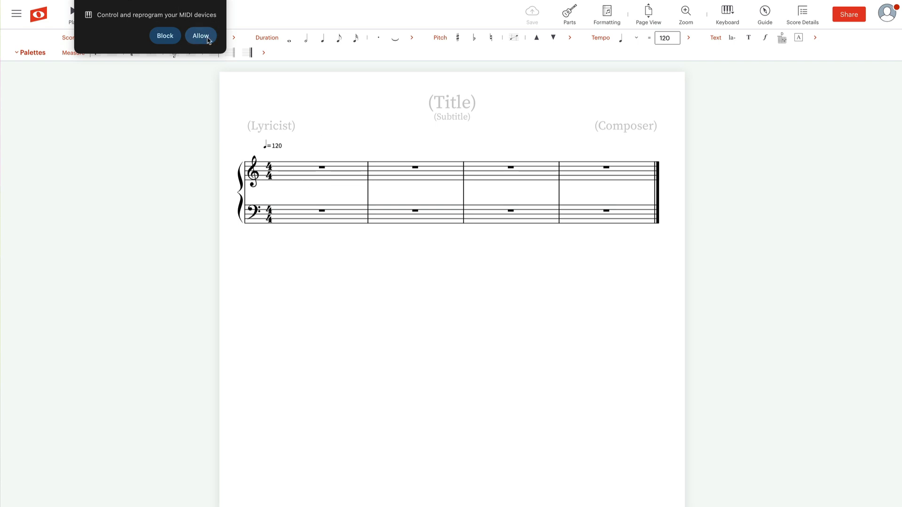
Allow the Noteflight score access to MIDI devices
{"action": "left_click", "coordinate": [216, 0]}
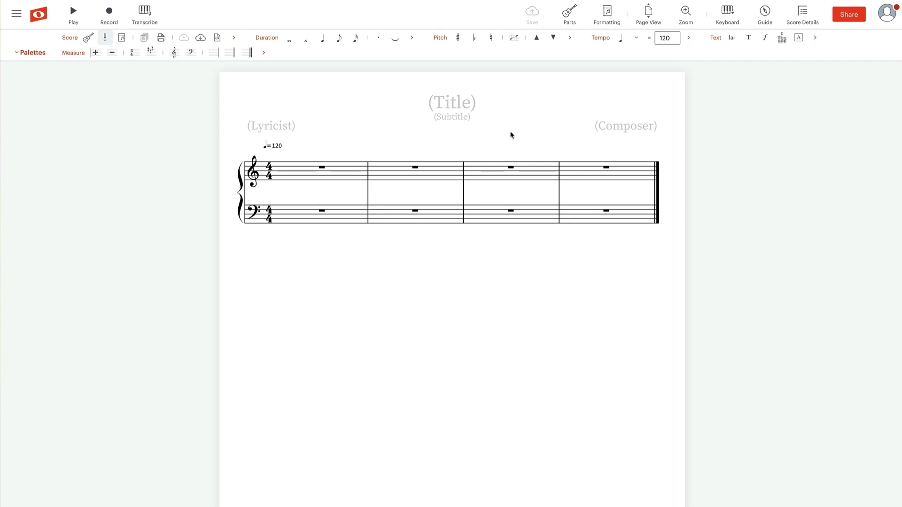
Add an Electric Bass part from Plucked Strings below the piano grand staff
{"action": "left_click", "coordinate": [568, 16]}
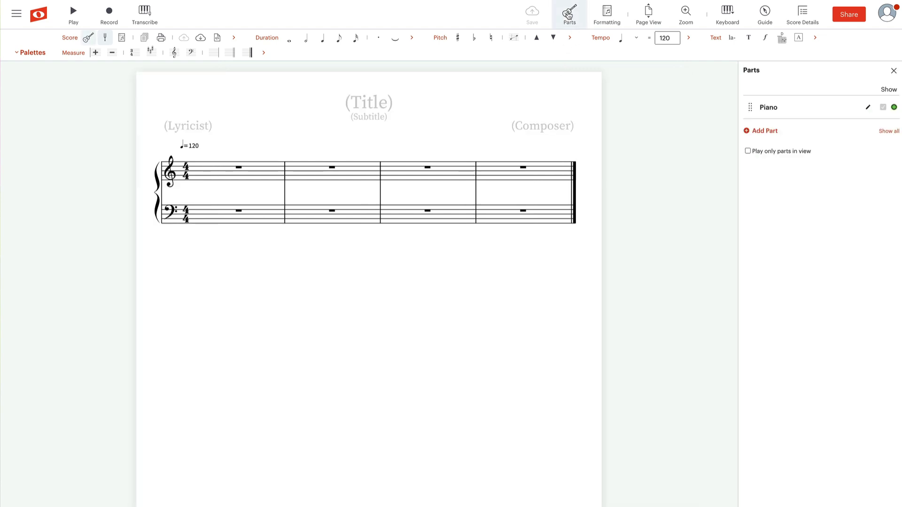
{"action": "left_click", "coordinate": [763, 133]}
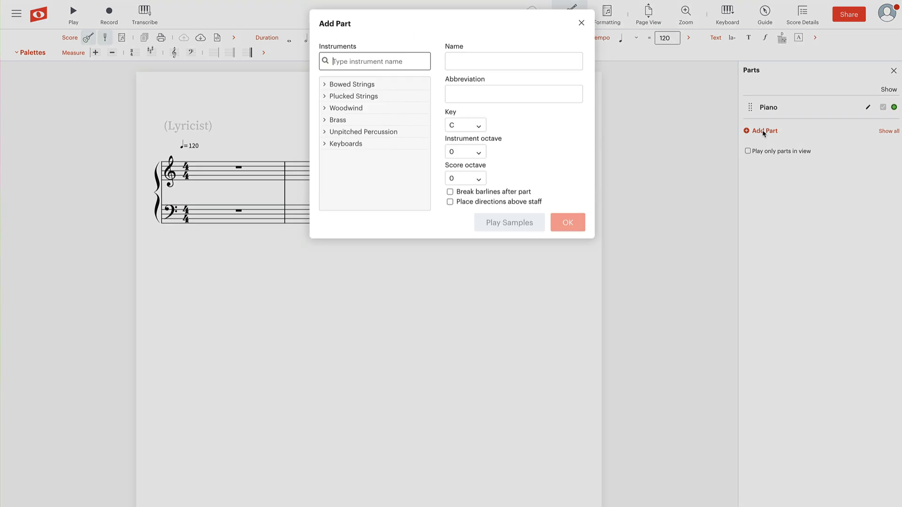
{"action": "left_click", "coordinate": [326, 97]}
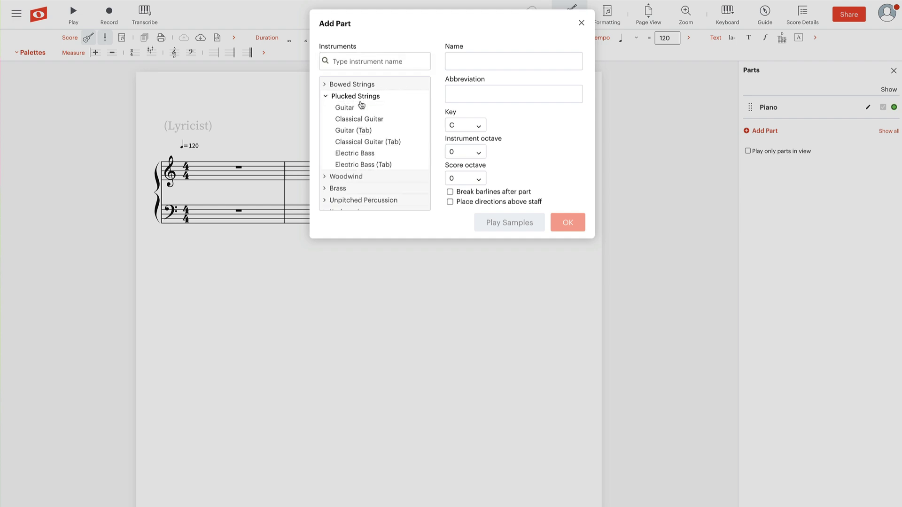
{"action": "left_click", "coordinate": [349, 155]}
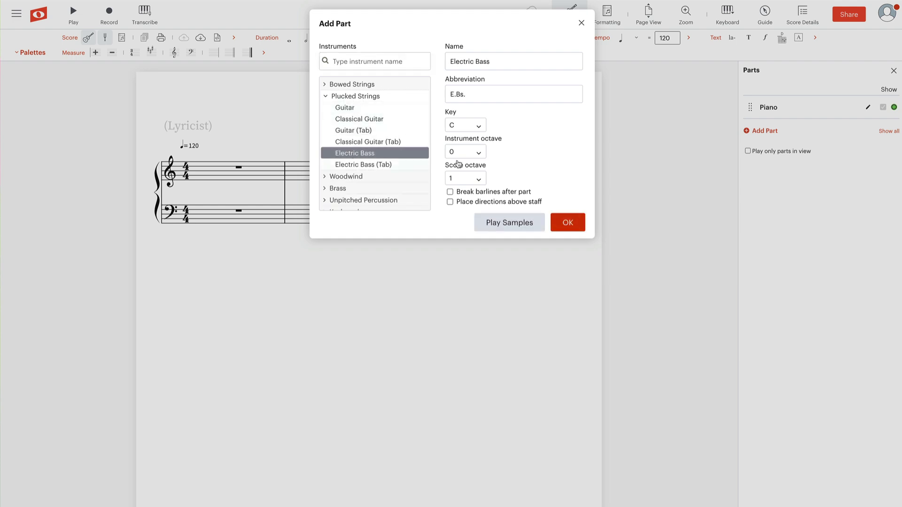
{"action": "left_click", "coordinate": [564, 226]}
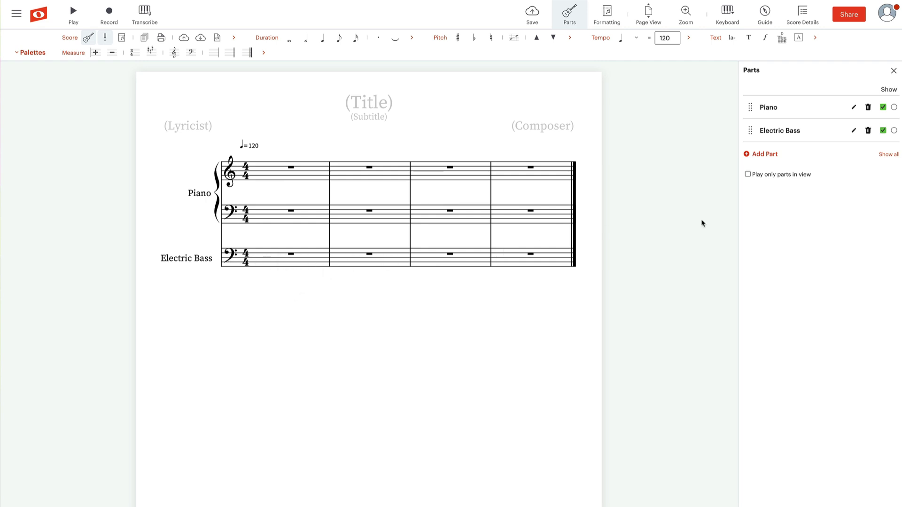
Add an Electric Bass (Tab) part from Plucked Strings as a TAB staff
{"action": "left_click", "coordinate": [764, 155]}
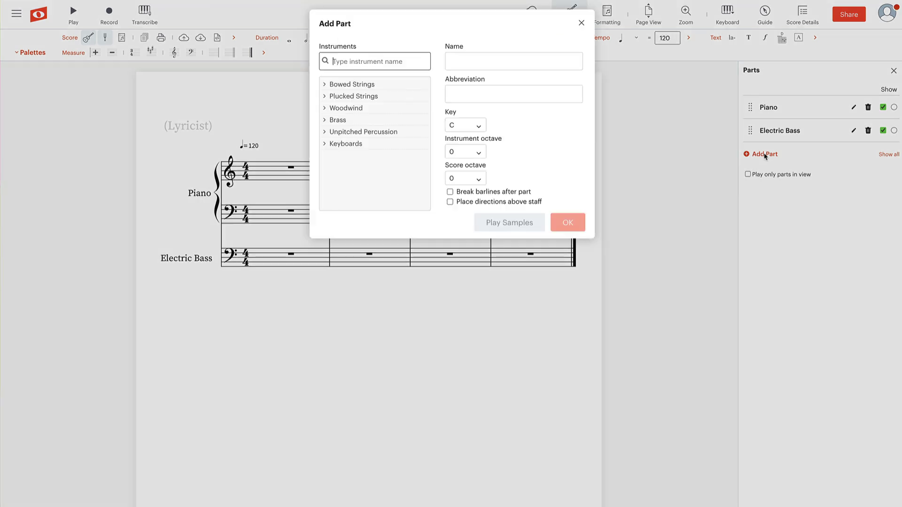
{"action": "left_click", "coordinate": [346, 96]}
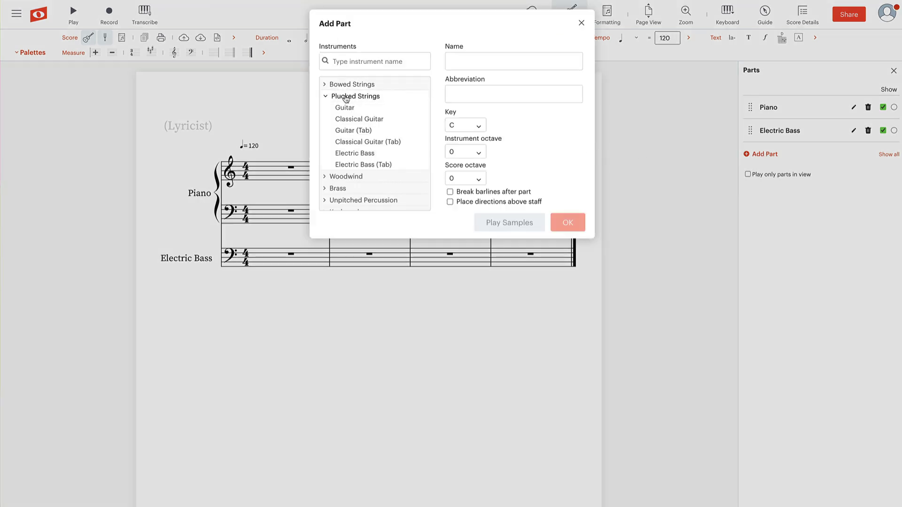
{"action": "left_click", "coordinate": [355, 166]}
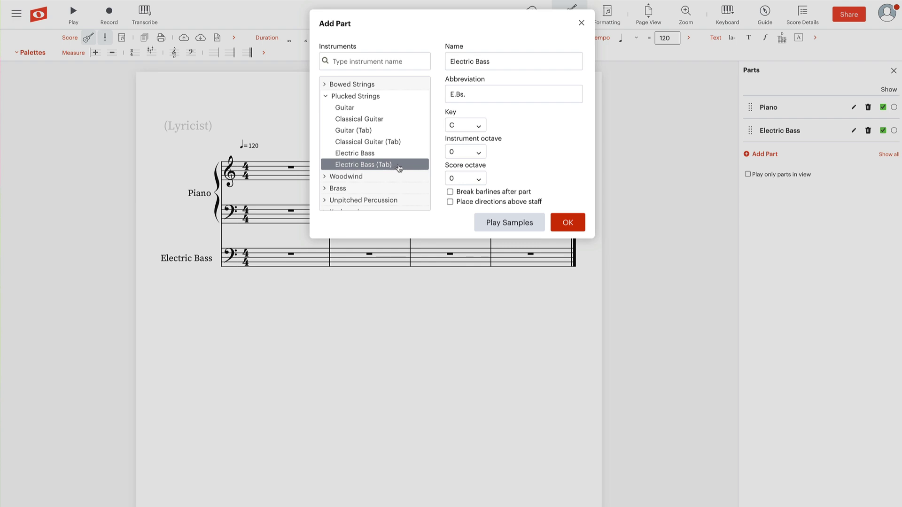
{"action": "left_click", "coordinate": [569, 223]}
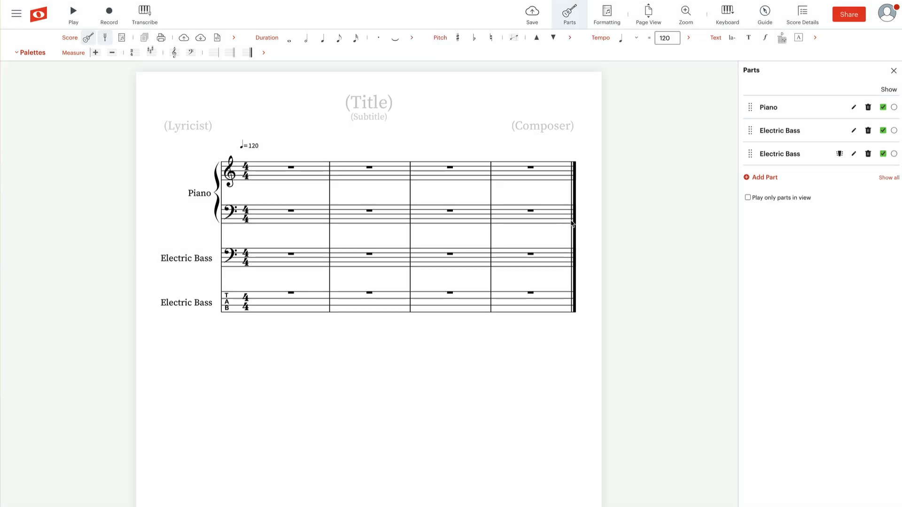
Delete the Piano part and set the score title to 'Title'
{"action": "left_click", "coordinate": [868, 108]}
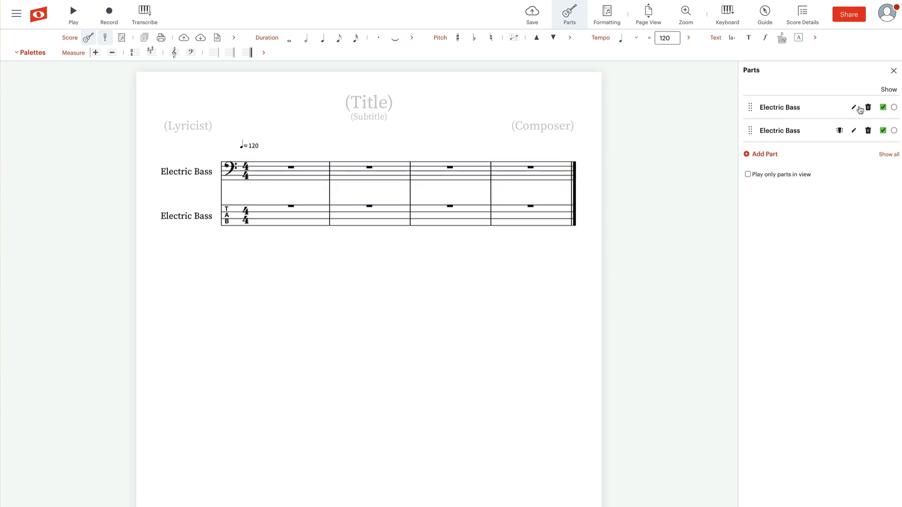
{"action": "left_click", "coordinate": [370, 101]}
{"action": "type", "text": "Title"}
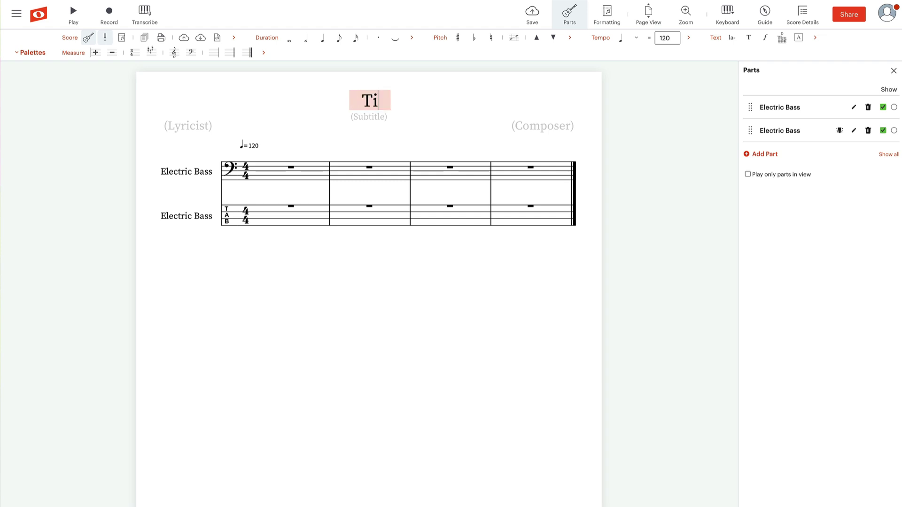
{"action": "left_click", "coordinate": [327, 162]}
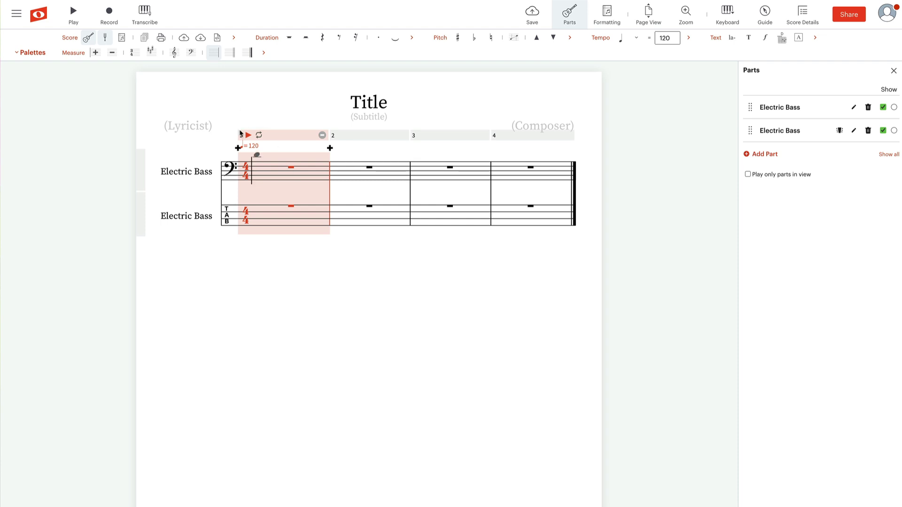
Select all four measures on both bass staves with Ctrl+A and bring up the Measure palette
{"action": "left_click", "coordinate": [236, 306]}
{"action": "left_click", "coordinate": [269, 176]}
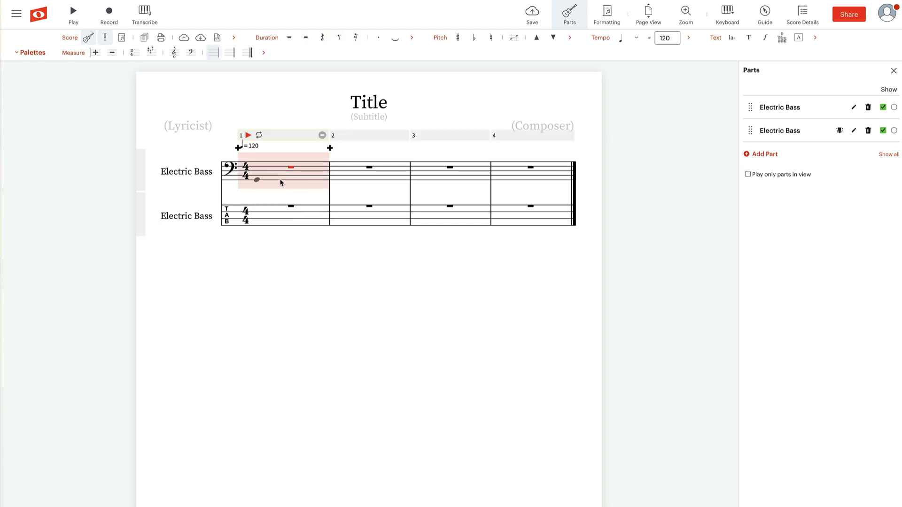
{"action": "key", "text": "ctrl+a"}
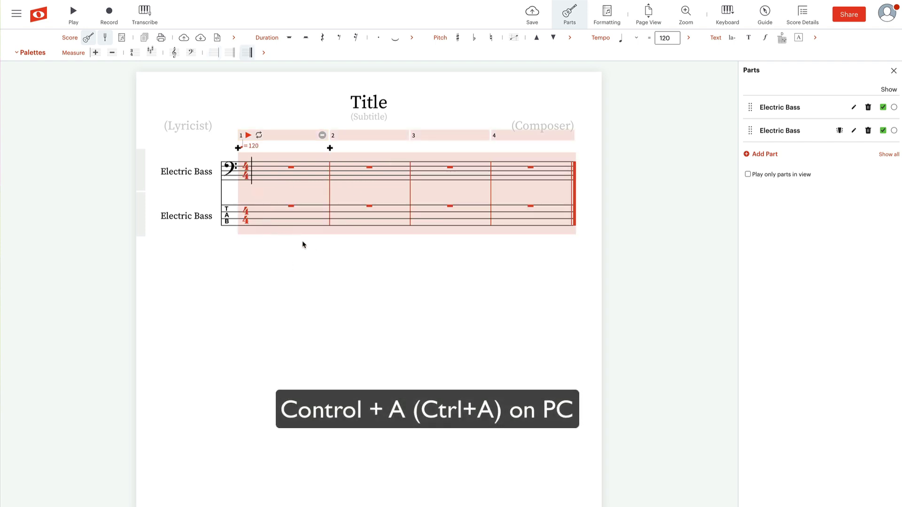
{"action": "left_click", "coordinate": [33, 54]}
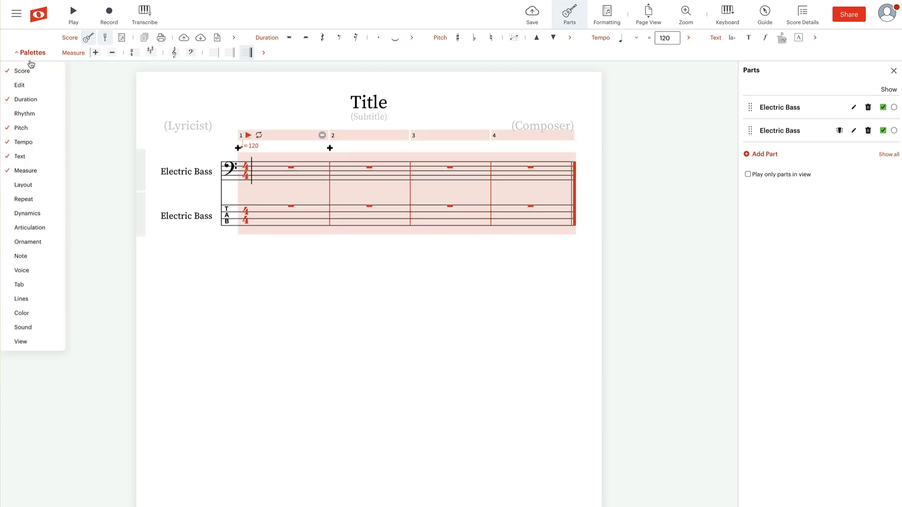
{"action": "mouse_move", "coordinate": [36, 170]}
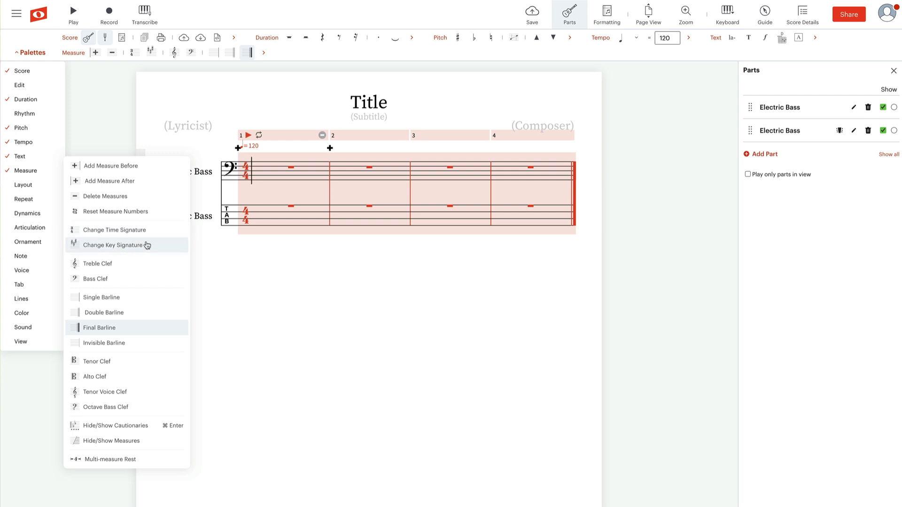
Set the key signature of all measures to B-flat major (two flats)
{"action": "left_click", "coordinate": [122, 249]}
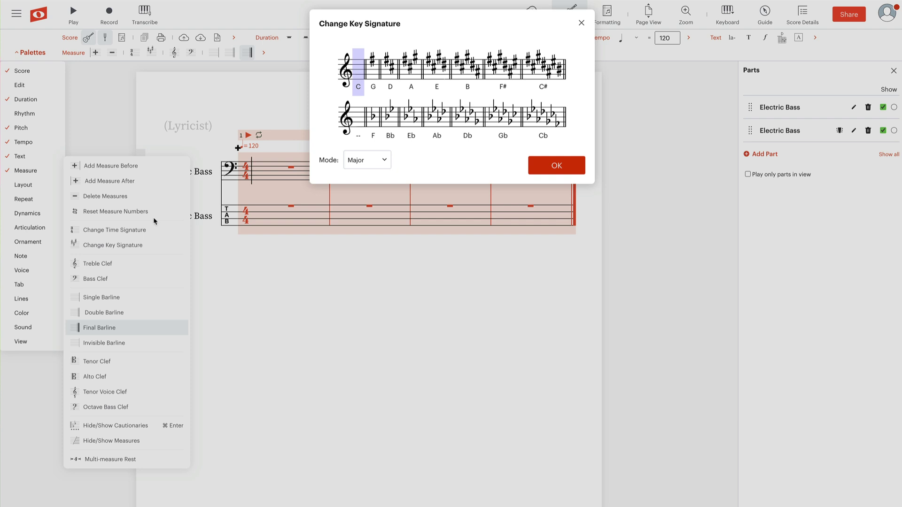
{"action": "left_click", "coordinate": [390, 118]}
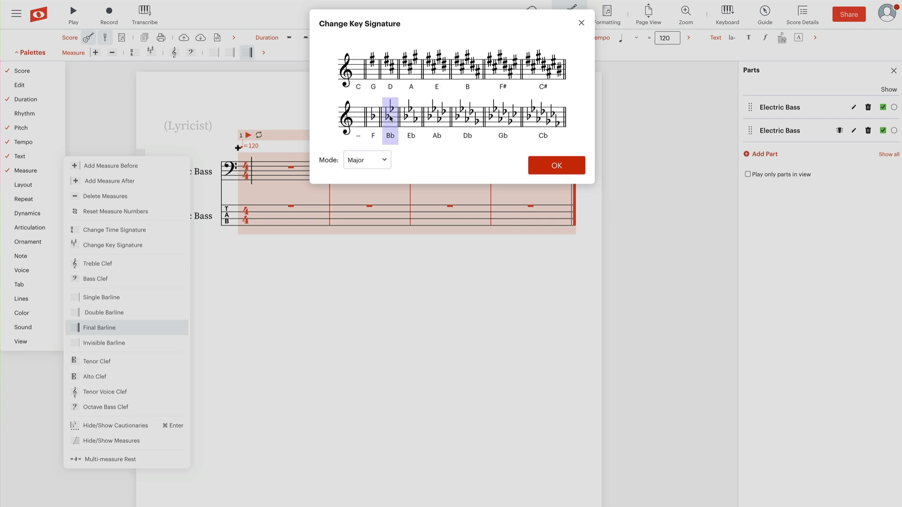
{"action": "left_click", "coordinate": [563, 165]}
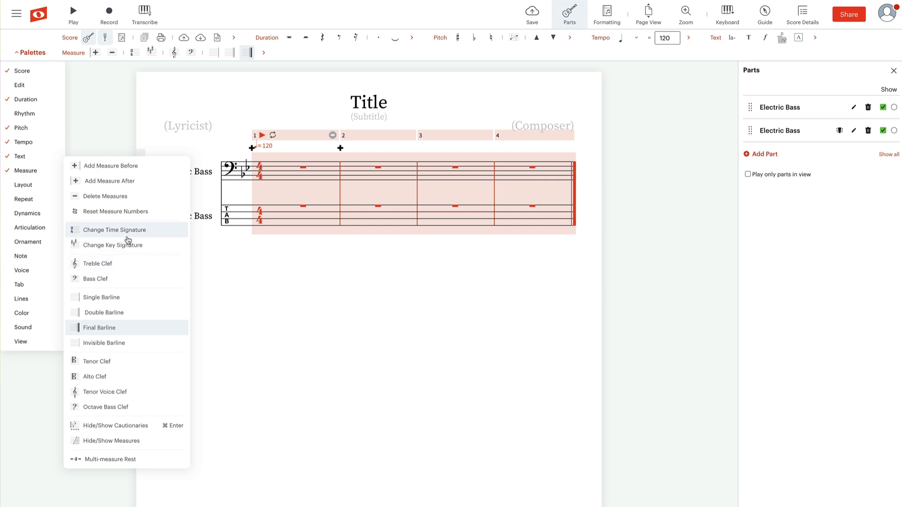
Leave the time signature as Normal 4/4, close its settings, and clear the measure selection
{"action": "left_click", "coordinate": [120, 231]}
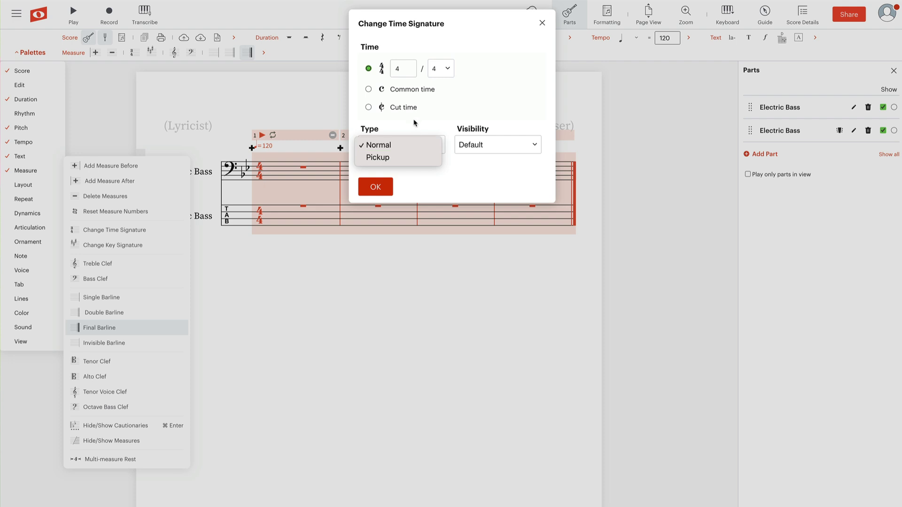
{"action": "left_click", "coordinate": [421, 141]}
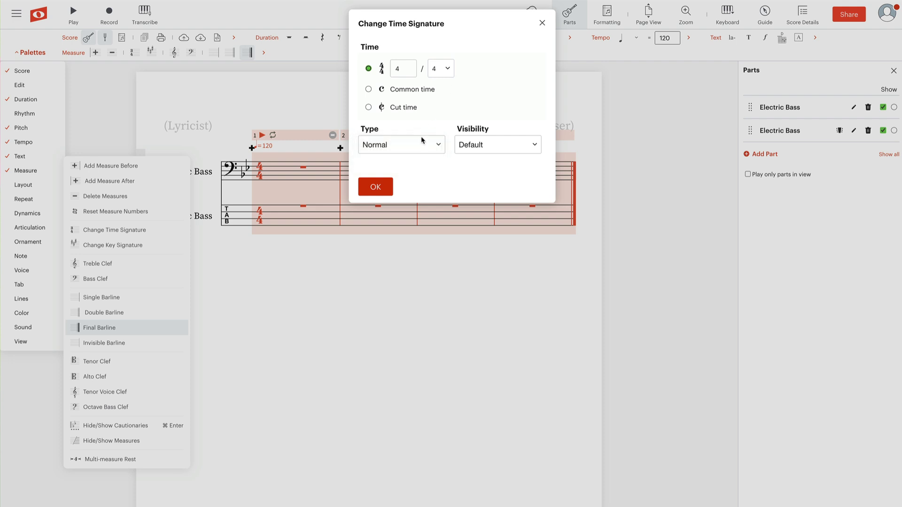
{"action": "left_click", "coordinate": [541, 24]}
{"action": "left_click", "coordinate": [237, 266]}
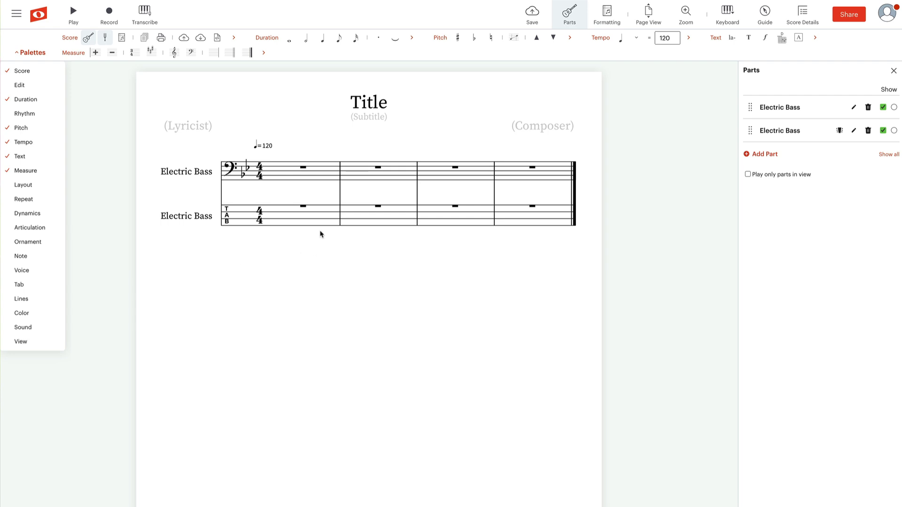
Enter four quarter notes on beats 1–4 of bass measure 1, then reselect that measure
{"action": "left_click", "coordinate": [278, 169]}
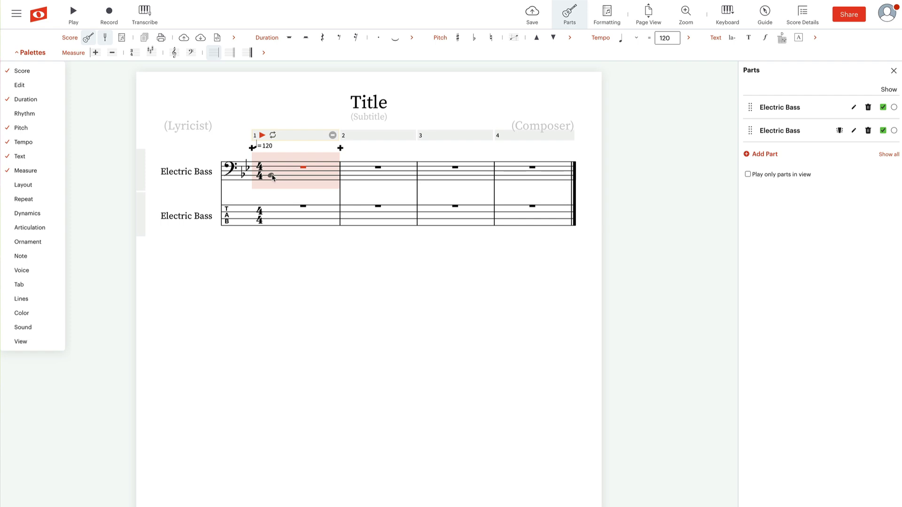
{"action": "left_click", "coordinate": [272, 176]}
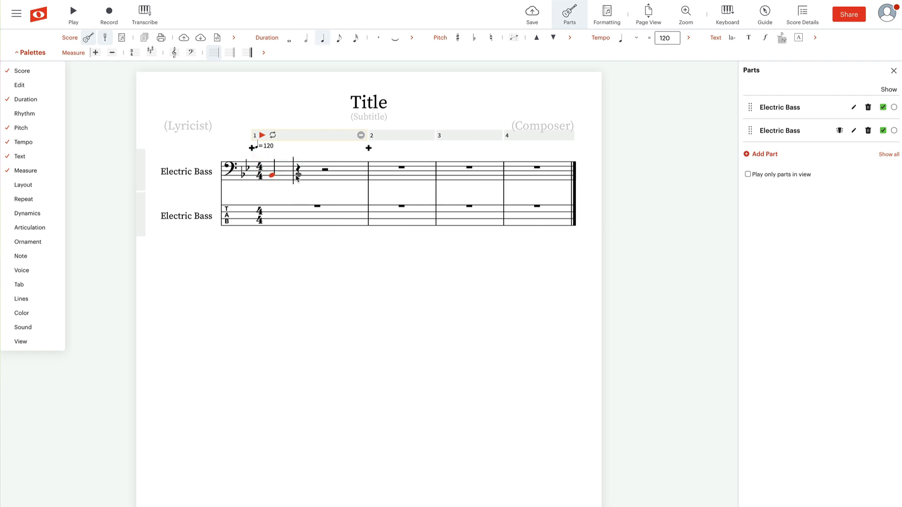
{"action": "left_click", "coordinate": [298, 176]}
{"action": "left_click", "coordinate": [324, 172]}
{"action": "left_click", "coordinate": [350, 171]}
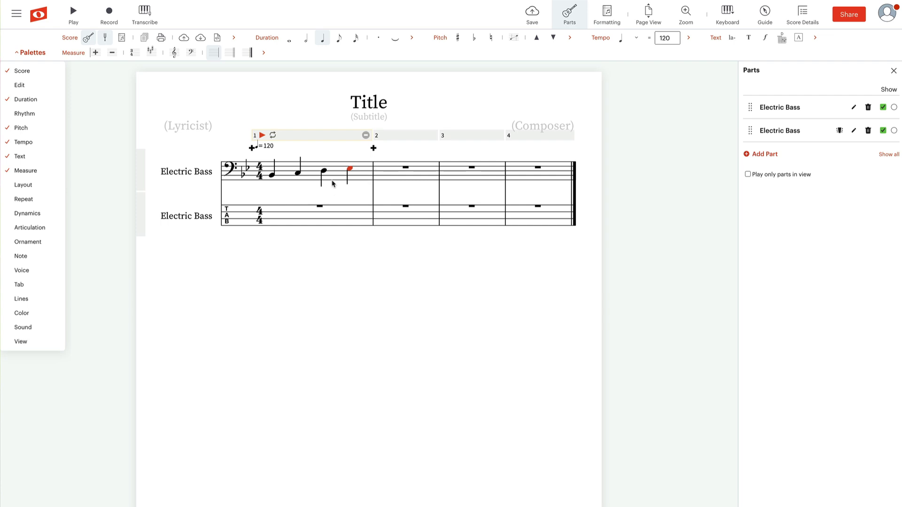
{"action": "left_click", "coordinate": [321, 240]}
{"action": "left_click", "coordinate": [309, 173]}
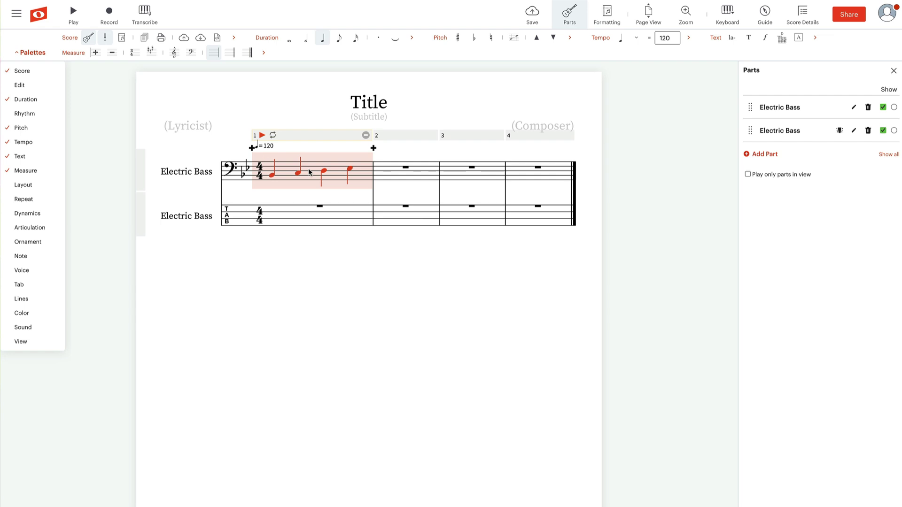
Duplicate measure 1's quarter-note pattern with Ctrl+D so measures 2–4 match it
{"action": "key", "text": "ctrl+d"}
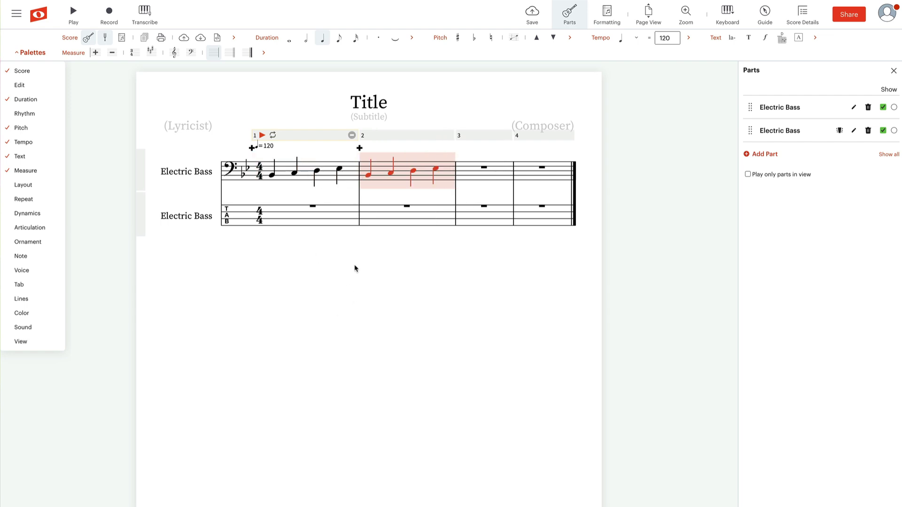
{"action": "left_click", "coordinate": [313, 165]}
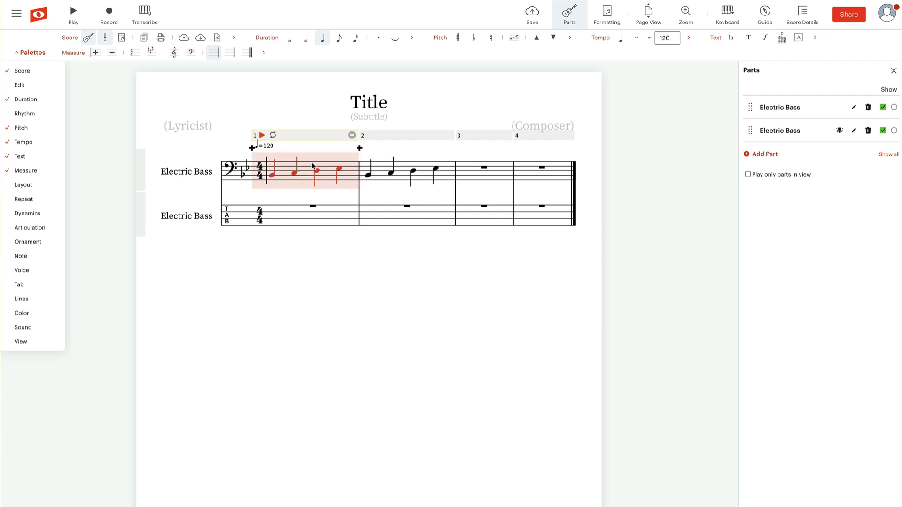
{"action": "left_click", "coordinate": [382, 165], "text": "shift"}
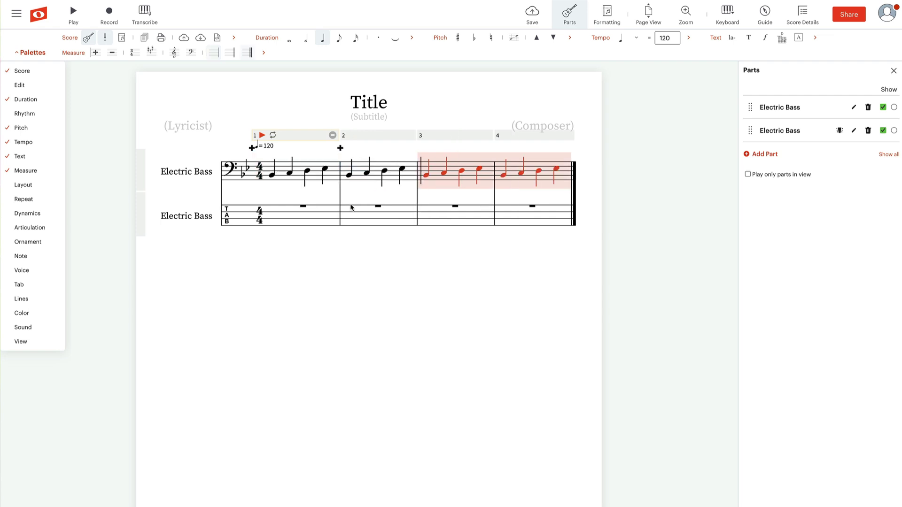
{"action": "left_click", "coordinate": [393, 275]}
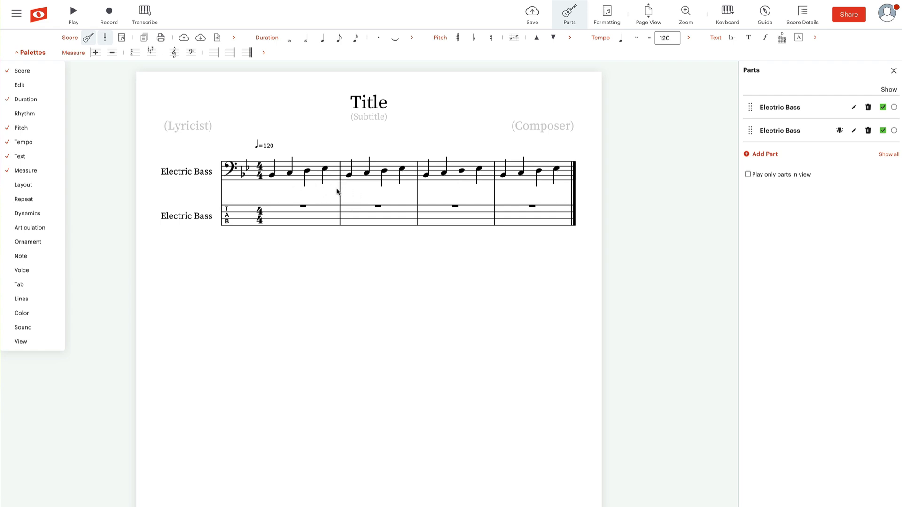
Copy notation measures 1–4 into tab measures 1–4 so each reads 1-3-0-1
{"action": "left_click", "coordinate": [300, 166]}
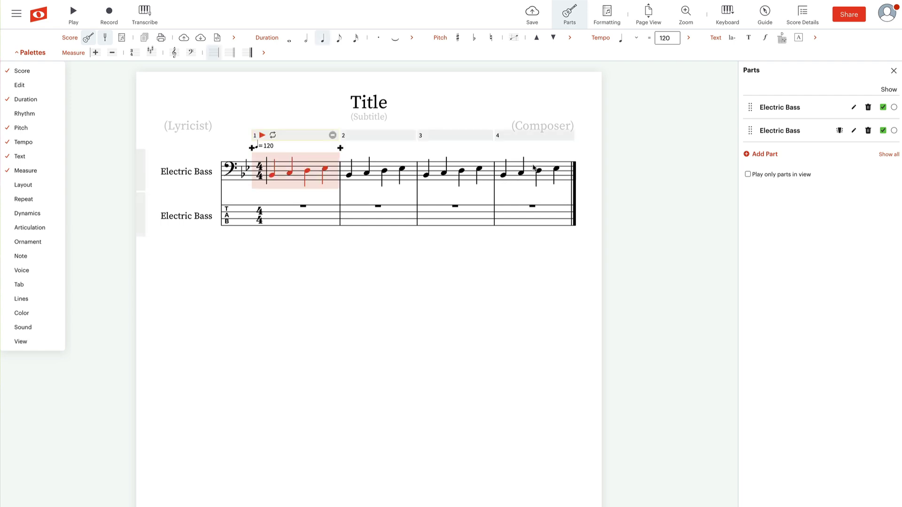
{"action": "left_click", "coordinate": [535, 168], "text": "shift"}
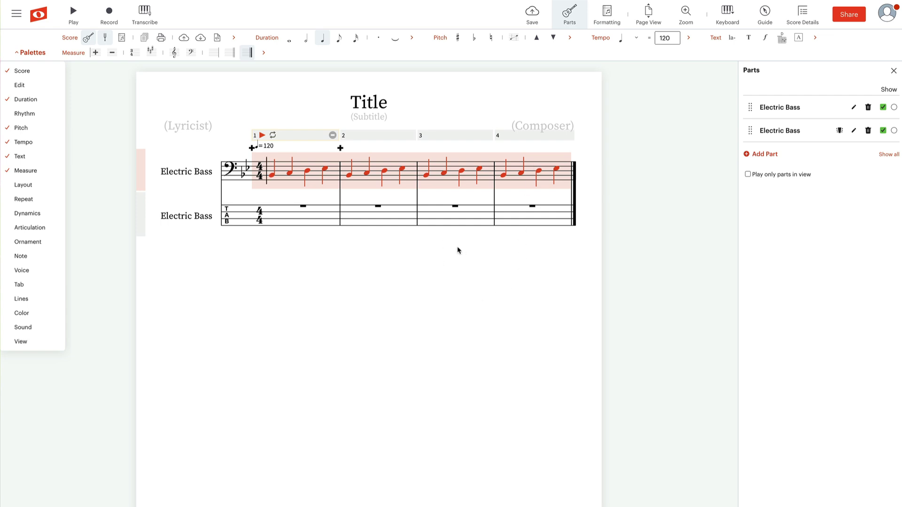
{"action": "key", "text": "super+c"}
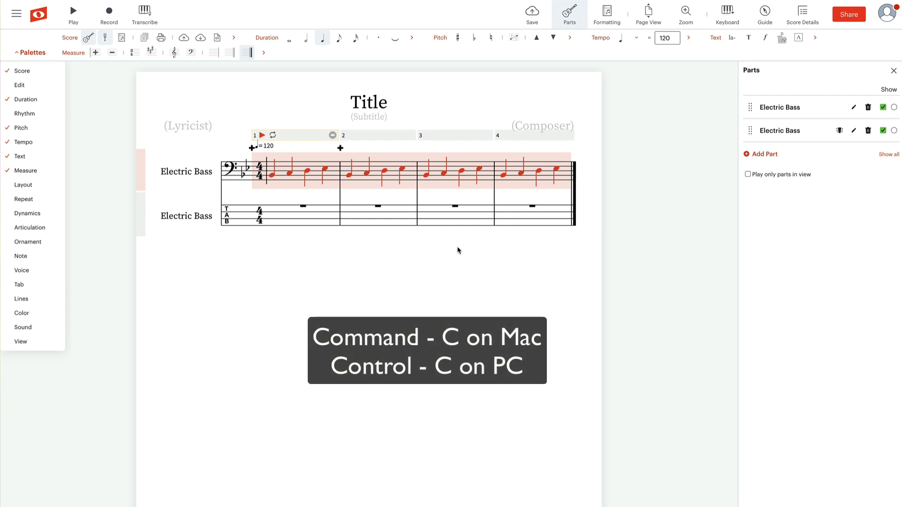
{"action": "left_click", "coordinate": [278, 215]}
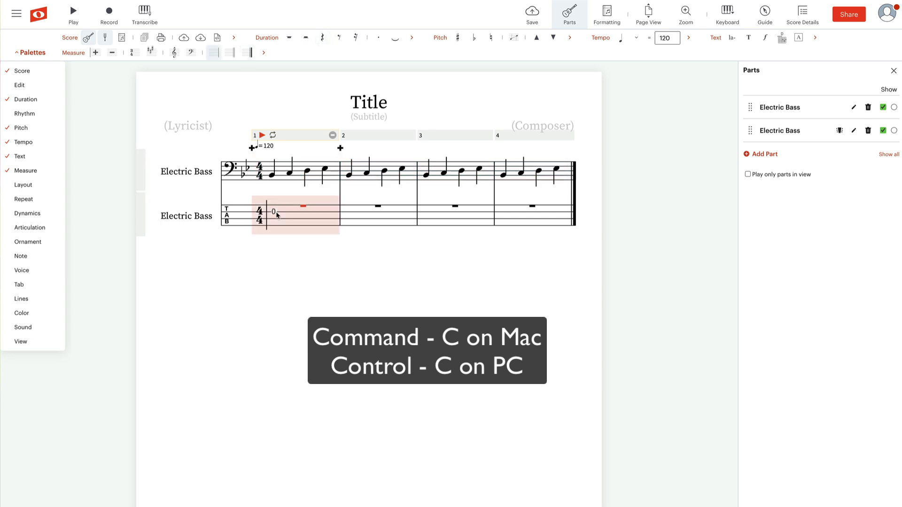
{"action": "left_click", "coordinate": [509, 214], "text": "shift"}
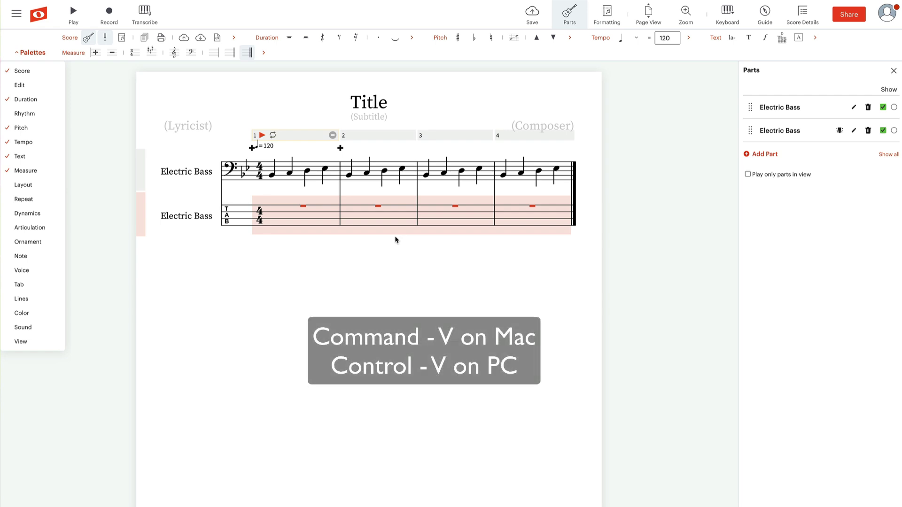
{"action": "key", "text": "ctrl+v"}
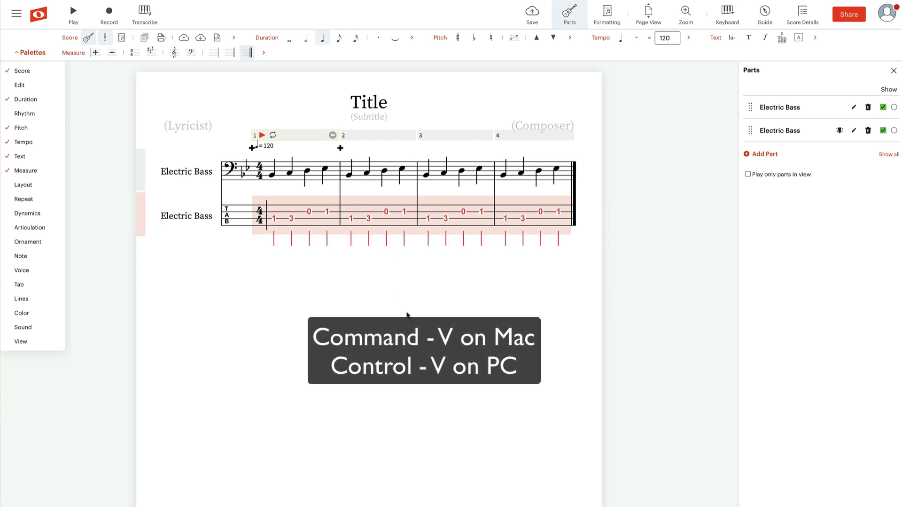
Move the open 0 in tab measure 1 to fret 5 on the A string
{"action": "left_click", "coordinate": [346, 259]}
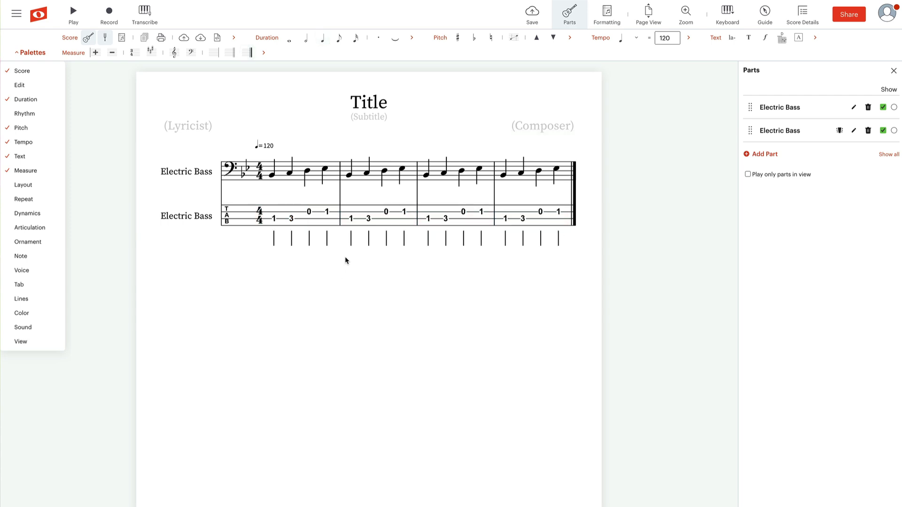
{"action": "left_click", "coordinate": [309, 214]}
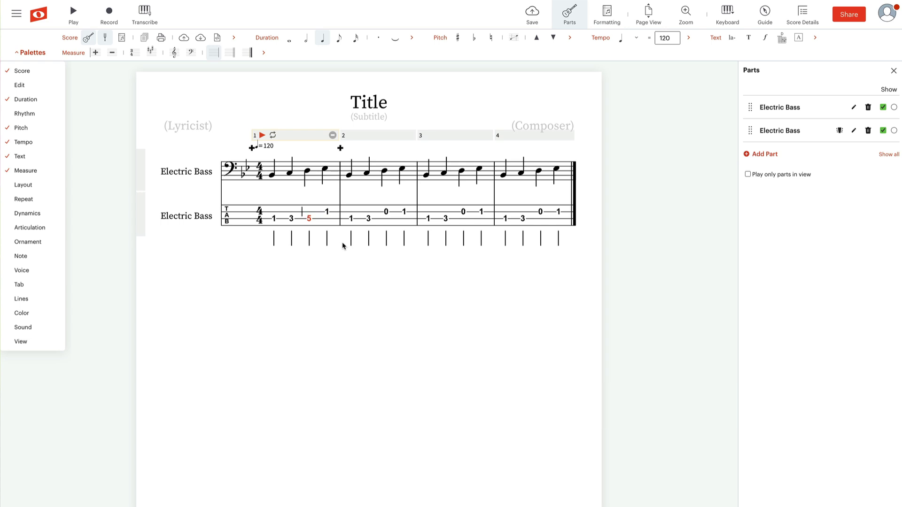
{"action": "key", "text": "ctrl+Down"}
{"action": "key", "text": "ctrl+Up"}
{"action": "key", "text": "Escape"}
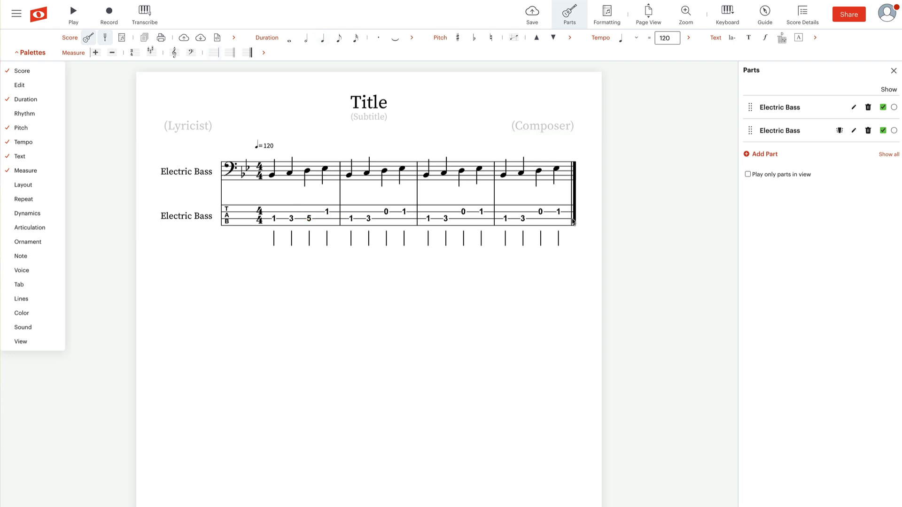
Repeat tab measure 1's 1-3-5-1 fingering into tab measures 2, 3 and 4
{"action": "left_click", "coordinate": [304, 211]}
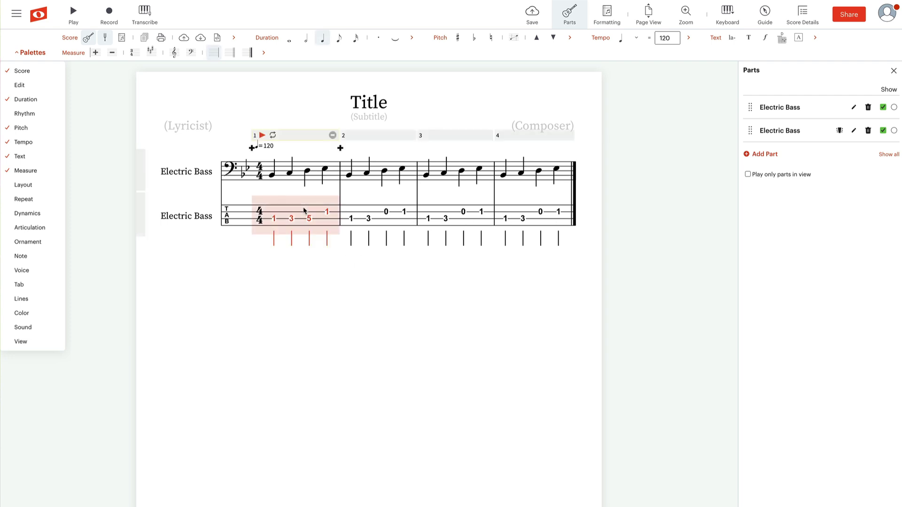
{"action": "key", "text": "Right"}
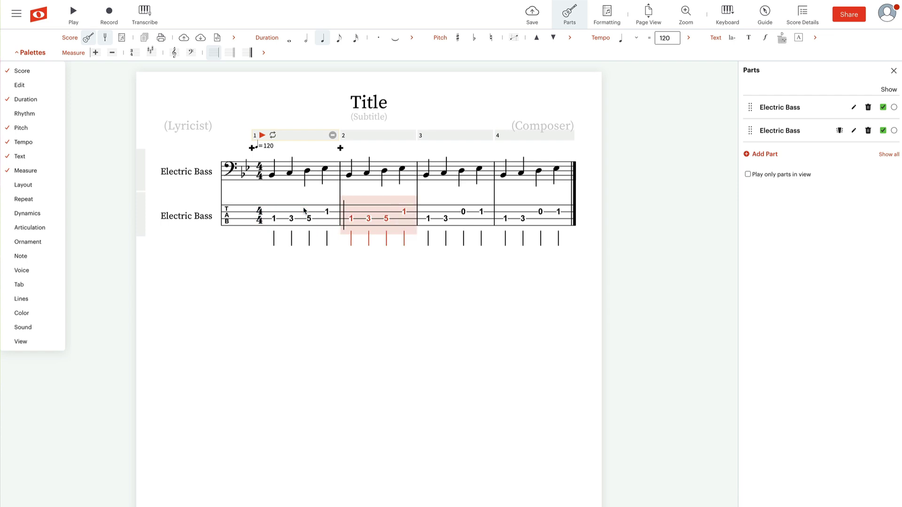
{"action": "key", "text": "Right"}
{"action": "key", "text": "Right"}
{"action": "key", "text": "ctrl+v"}
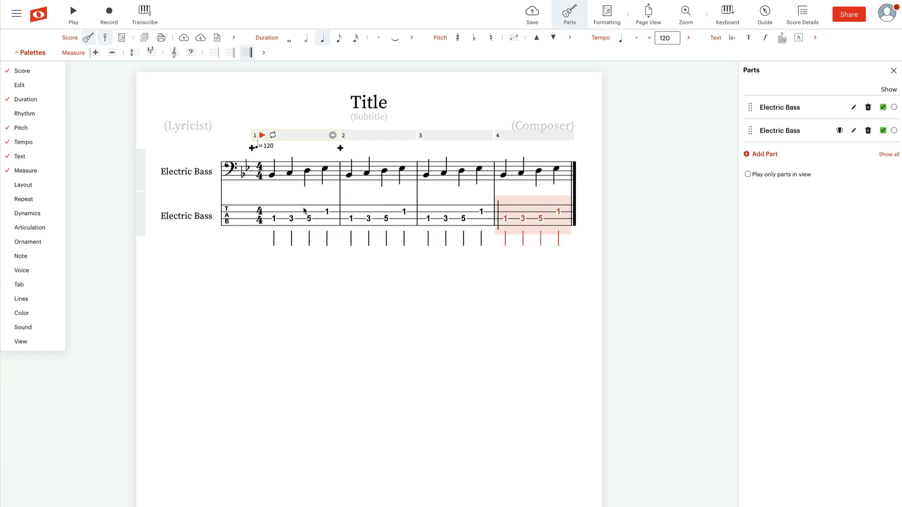
{"action": "left_click", "coordinate": [337, 274]}
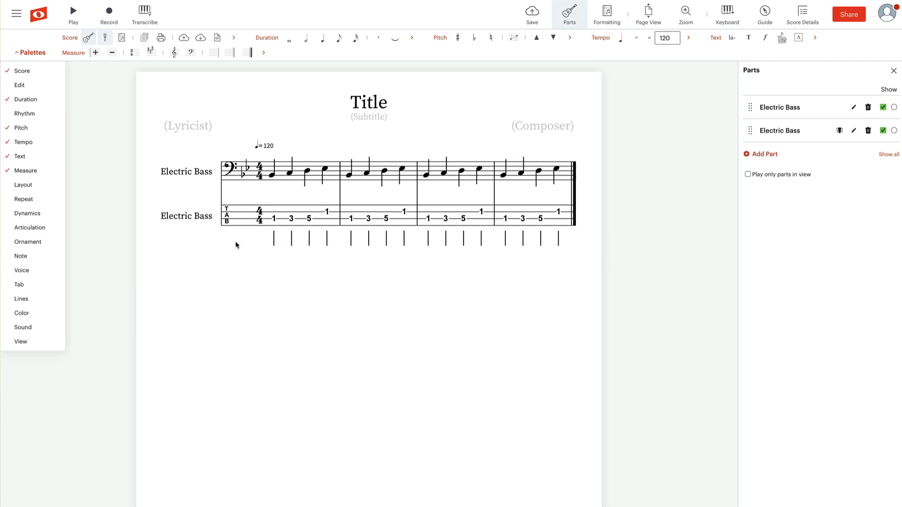
Make measure 1's first note a half note and regenerate its tab to read 1–5–1
{"action": "left_click", "coordinate": [272, 175]}
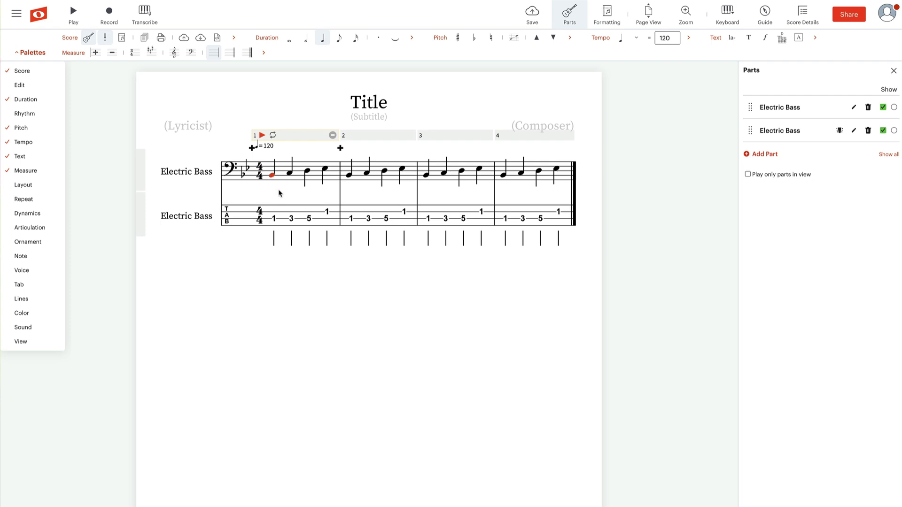
{"action": "key", "text": "2"}
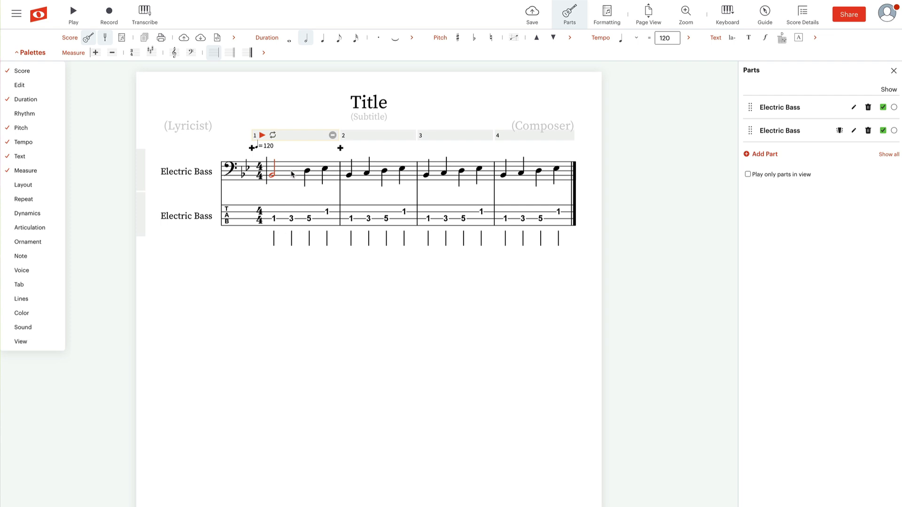
{"action": "left_click", "coordinate": [292, 174]}
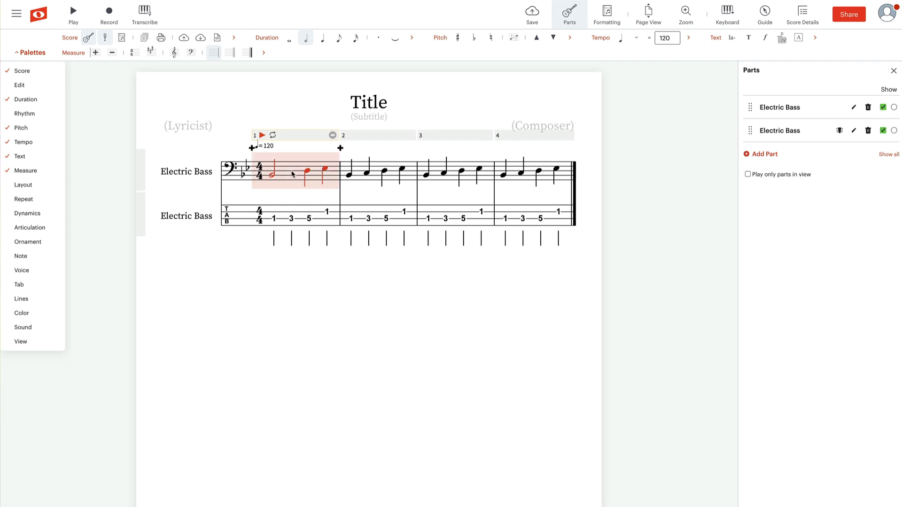
{"action": "left_click", "coordinate": [284, 212]}
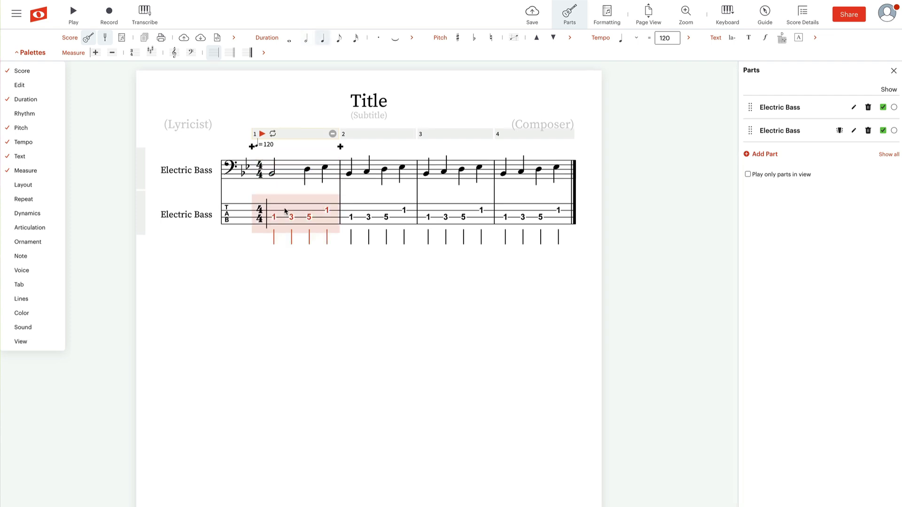
{"action": "key", "text": "ctrl+v"}
{"action": "left_click", "coordinate": [308, 272]}
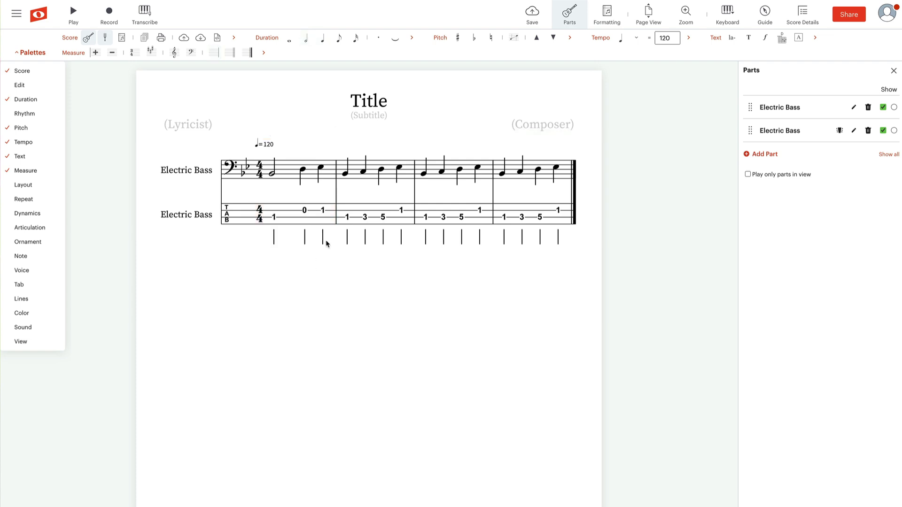
{"action": "left_click", "coordinate": [301, 218]}
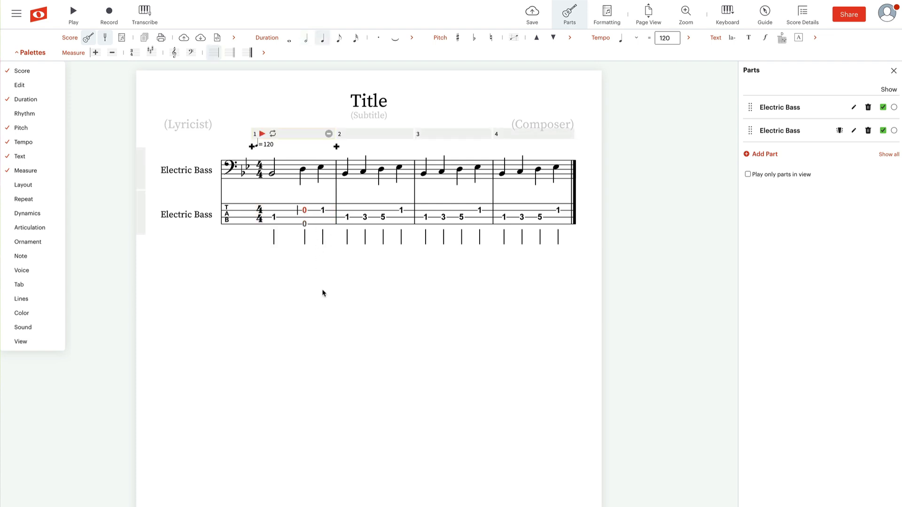
{"action": "key", "text": "ctrl+Down"}
Turn 'Show guitar tab rhythm' off and back on, then close the Formatting panel
{"action": "left_click", "coordinate": [455, 263]}
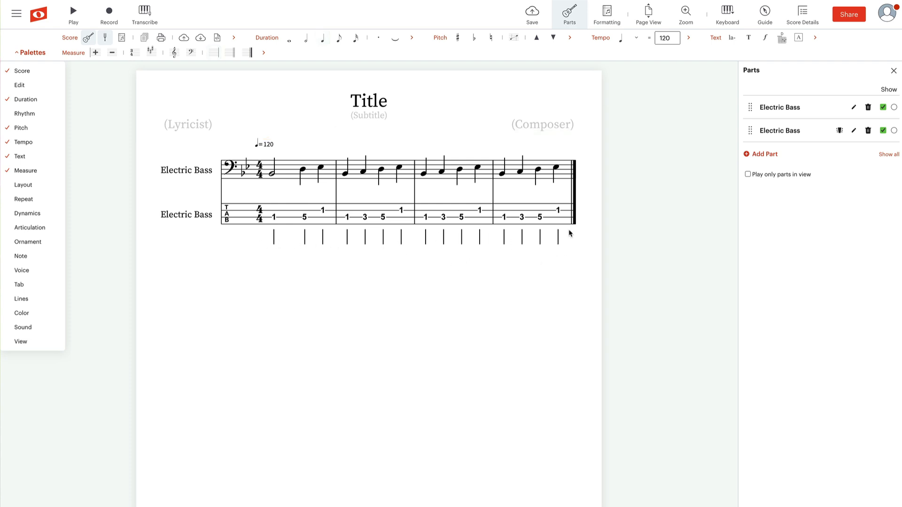
{"action": "left_click", "coordinate": [607, 17]}
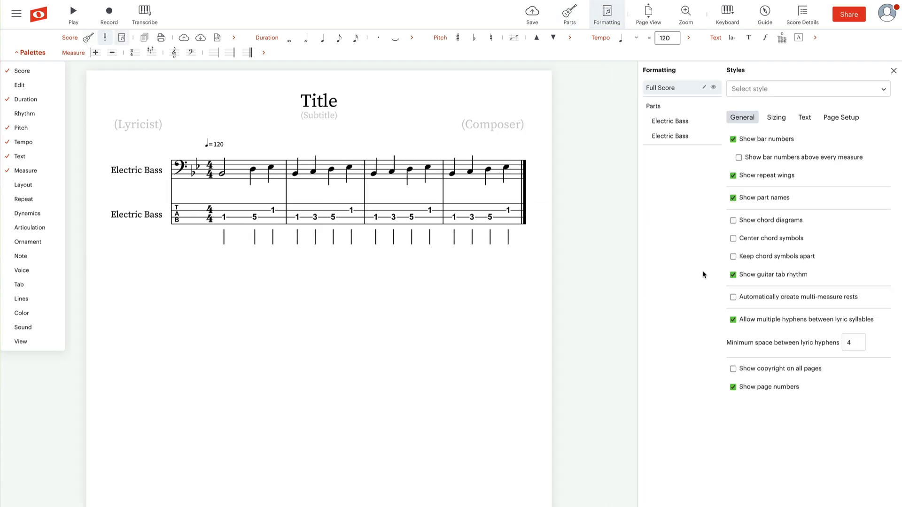
{"action": "left_click", "coordinate": [733, 276]}
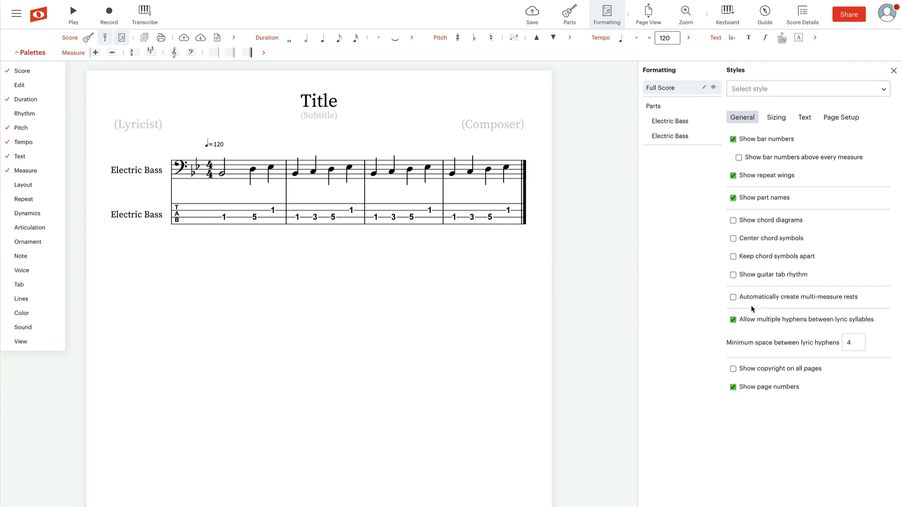
{"action": "left_click", "coordinate": [733, 275]}
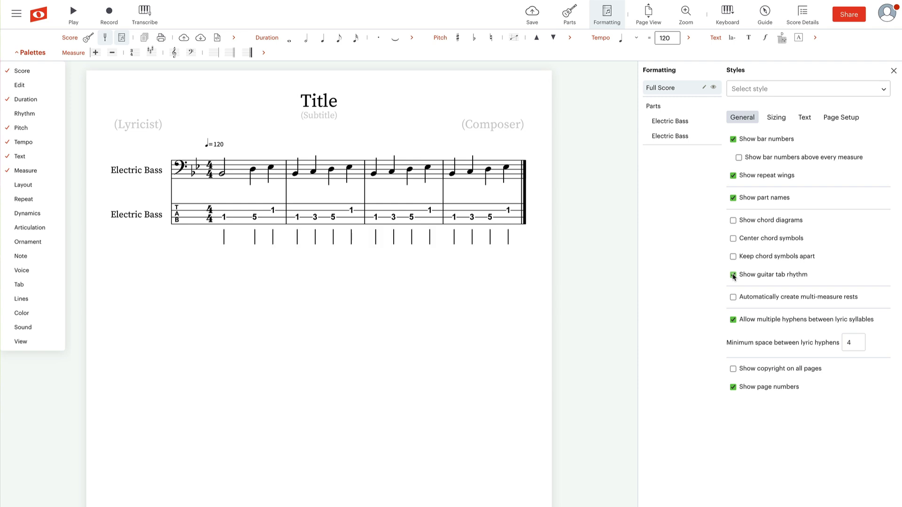
{"action": "left_click", "coordinate": [893, 72]}
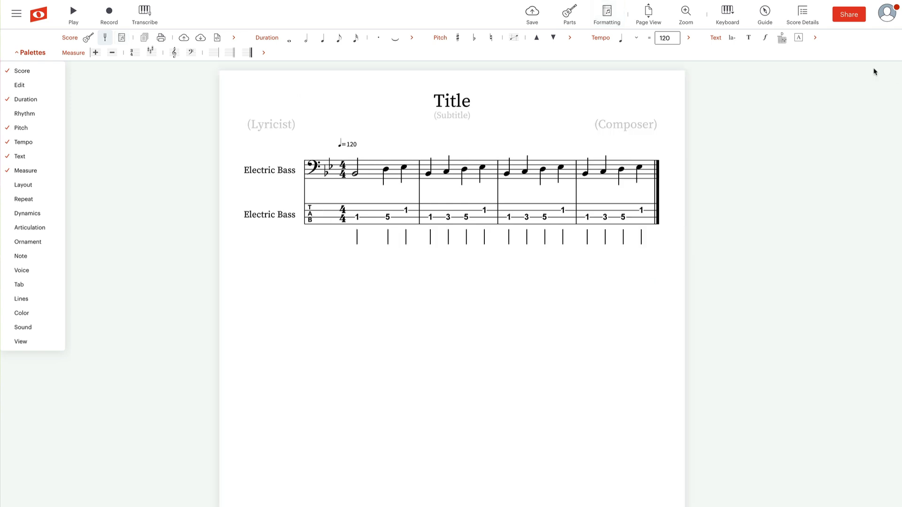
Hide the first Electric Bass part in the Parts list, then show it again
{"action": "left_click", "coordinate": [567, 15]}
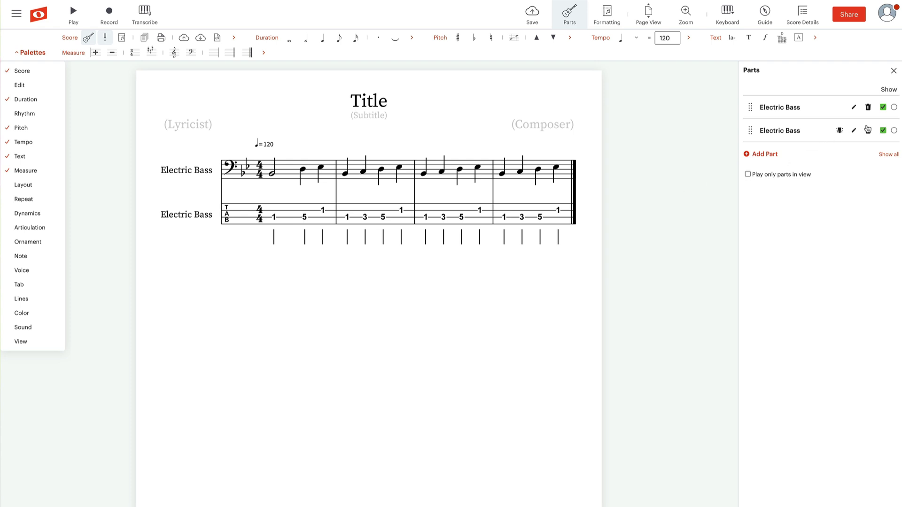
{"action": "left_click", "coordinate": [883, 107]}
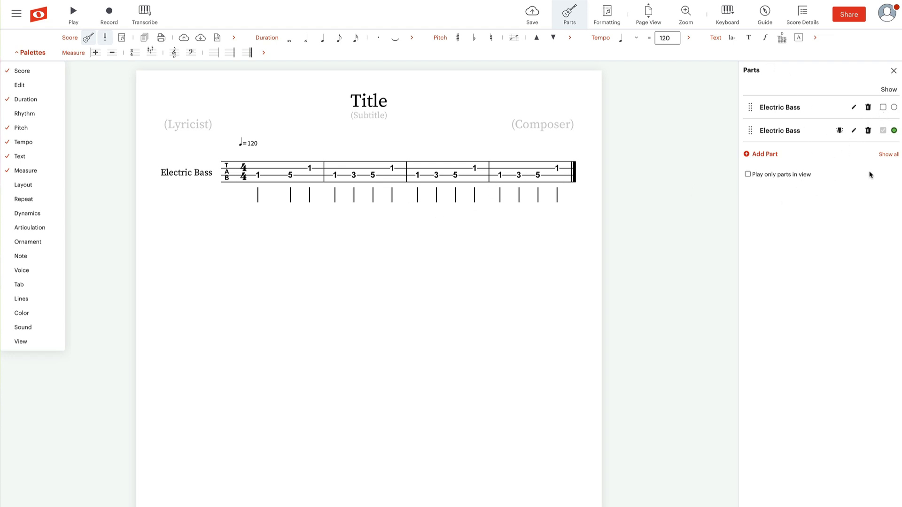
{"action": "left_click", "coordinate": [882, 107]}
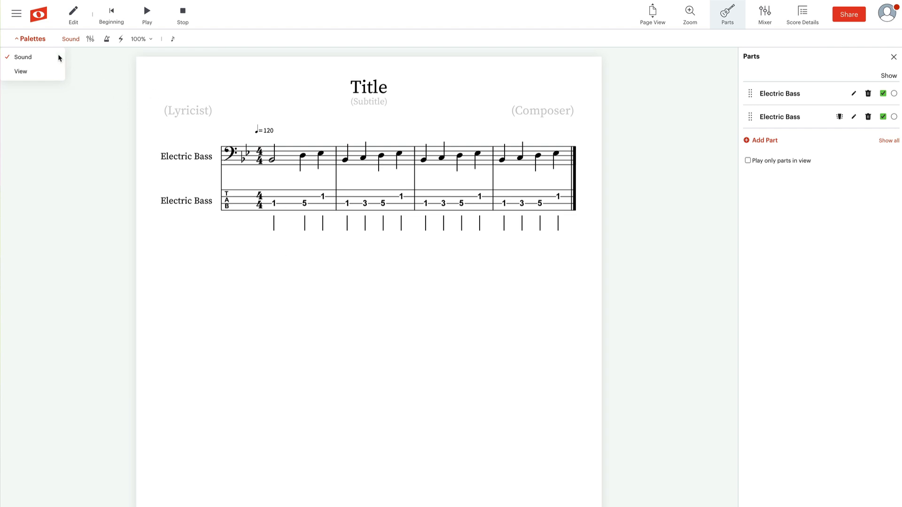
Stop playback and open the Export Score dialog from the Score palette
{"action": "left_click", "coordinate": [30, 38]}
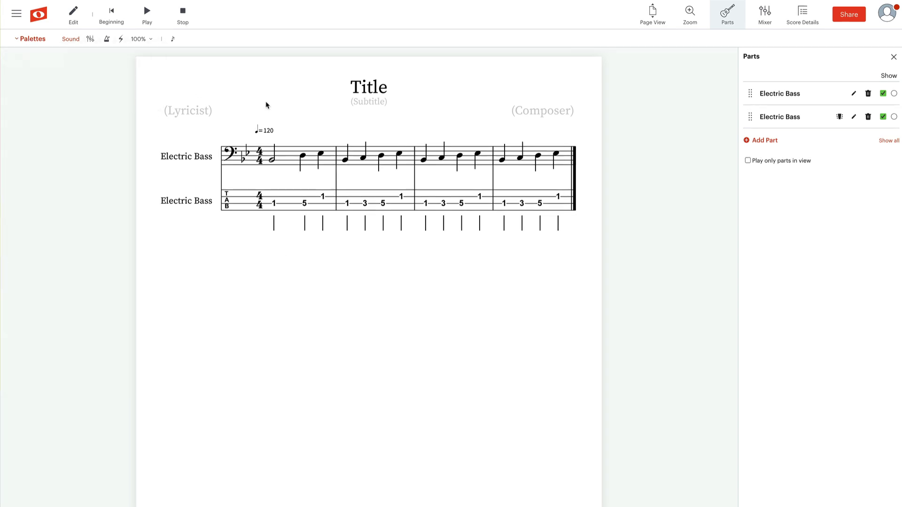
{"action": "left_click", "coordinate": [184, 12]}
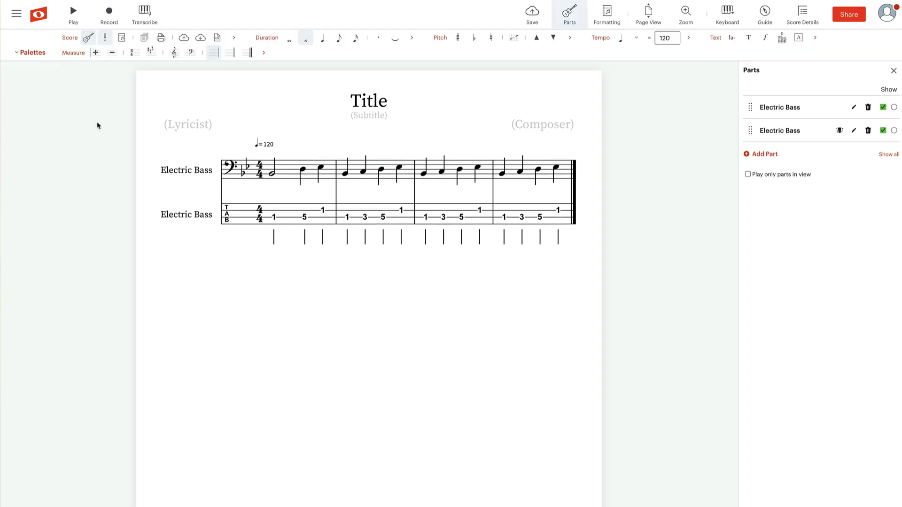
{"action": "left_click", "coordinate": [33, 53]}
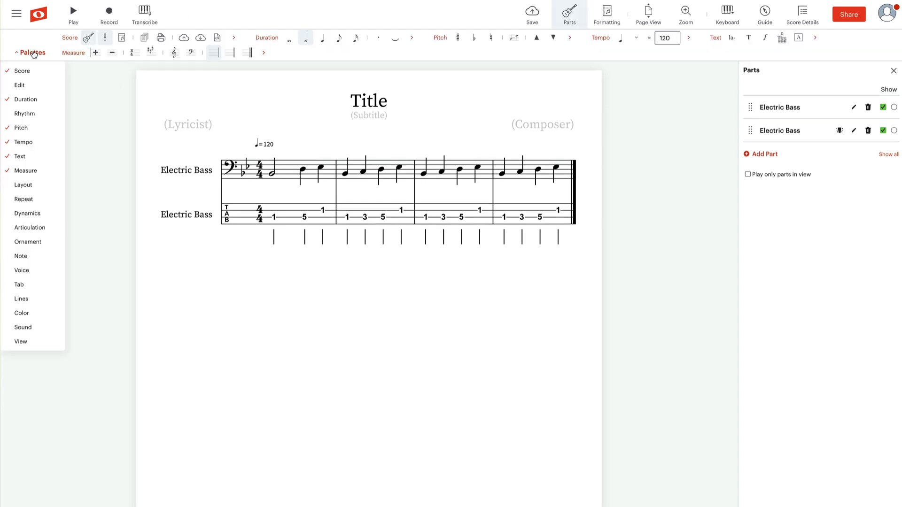
{"action": "mouse_move", "coordinate": [19, 75]}
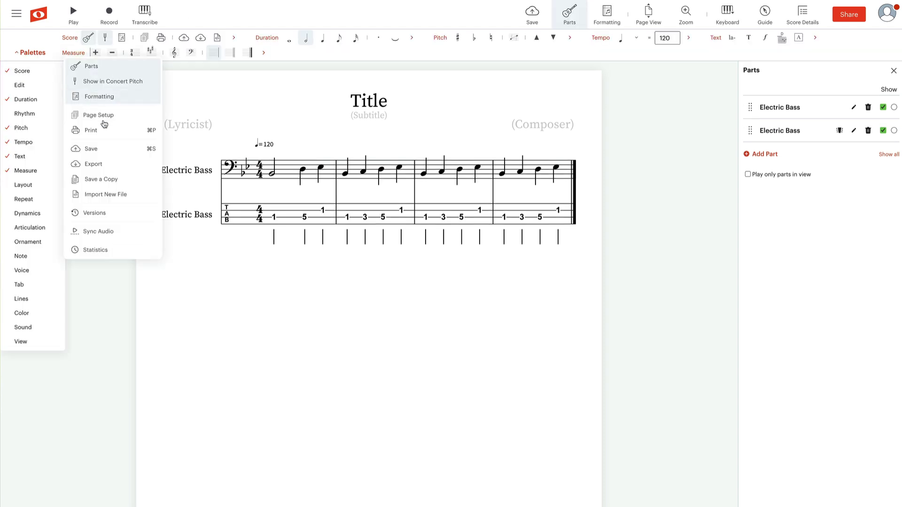
{"action": "left_click", "coordinate": [100, 166]}
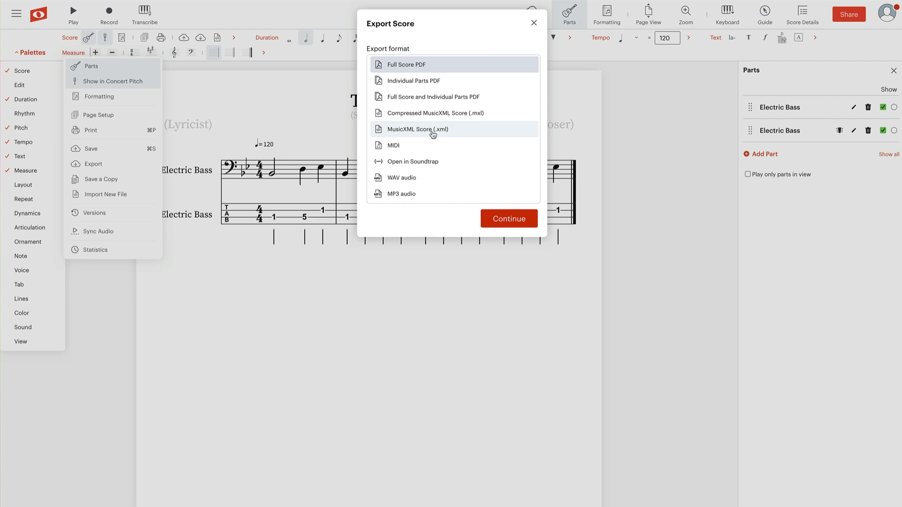
Choose MusicXML Score (.xml) as the export format, then close the dialog and Score menu
{"action": "left_click", "coordinate": [416, 132]}
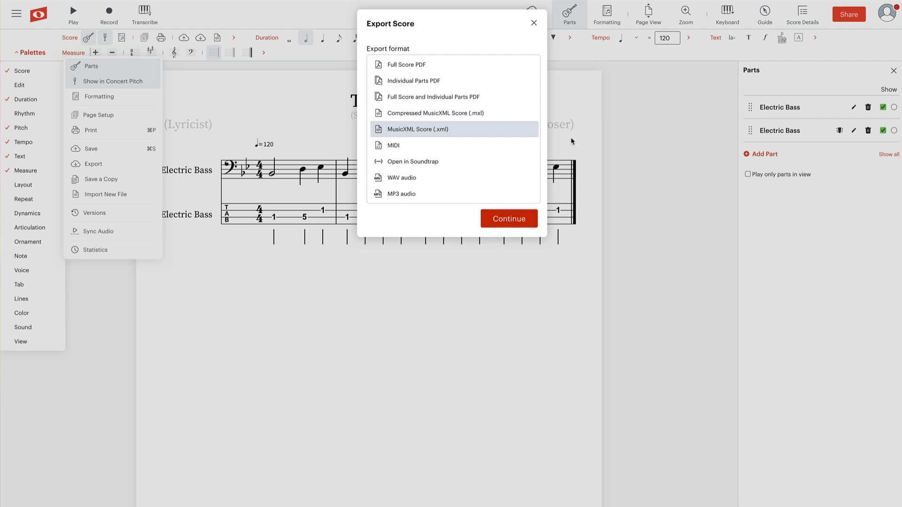
{"action": "left_click", "coordinate": [533, 23]}
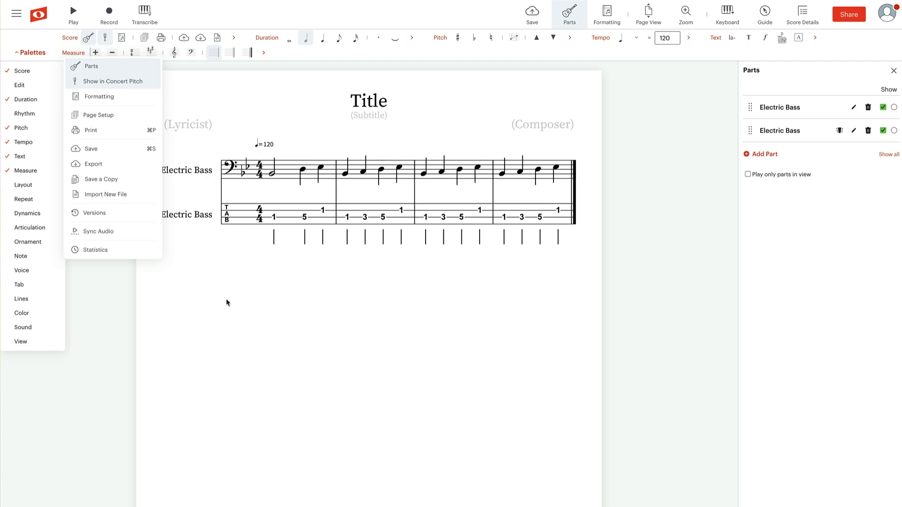
{"action": "left_click", "coordinate": [221, 264]}
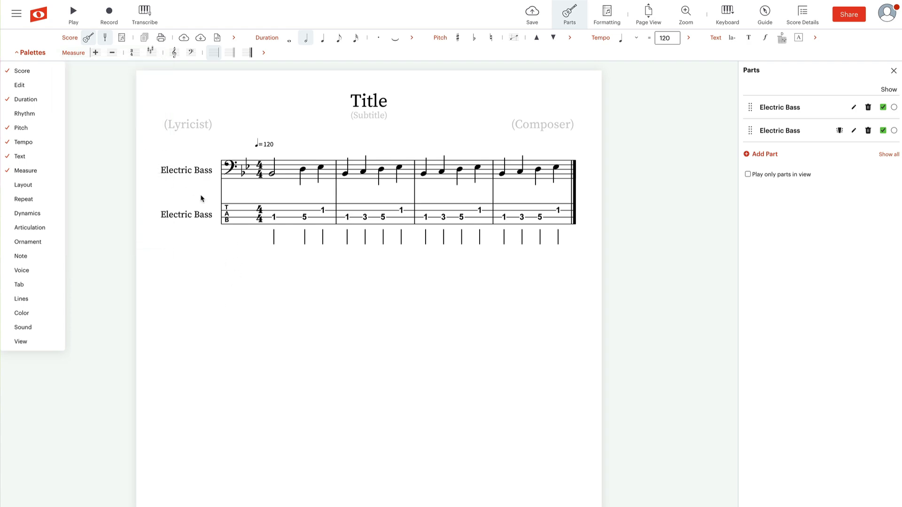